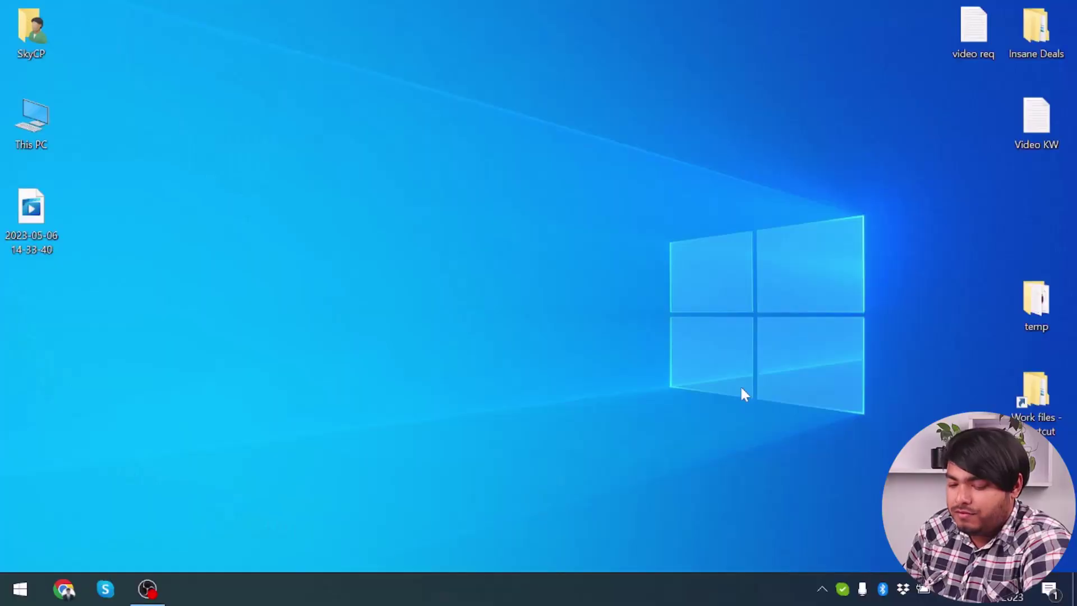
In System Configuration, hide all Microsoft services, disable all remaining services, and apply
{"action": "key", "text": "super"}
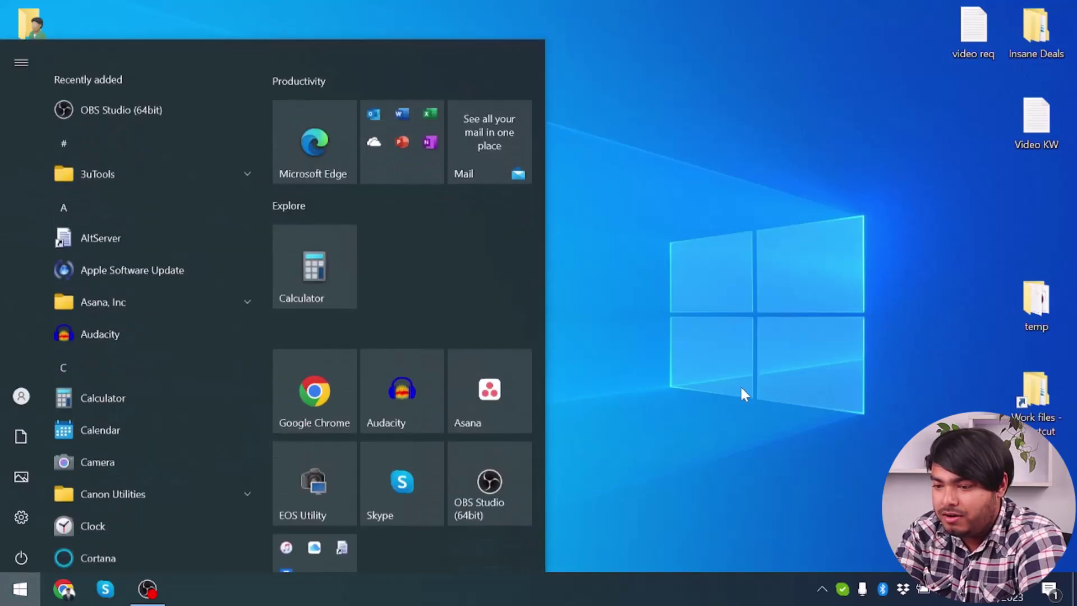
{"action": "type", "text": "system co"}
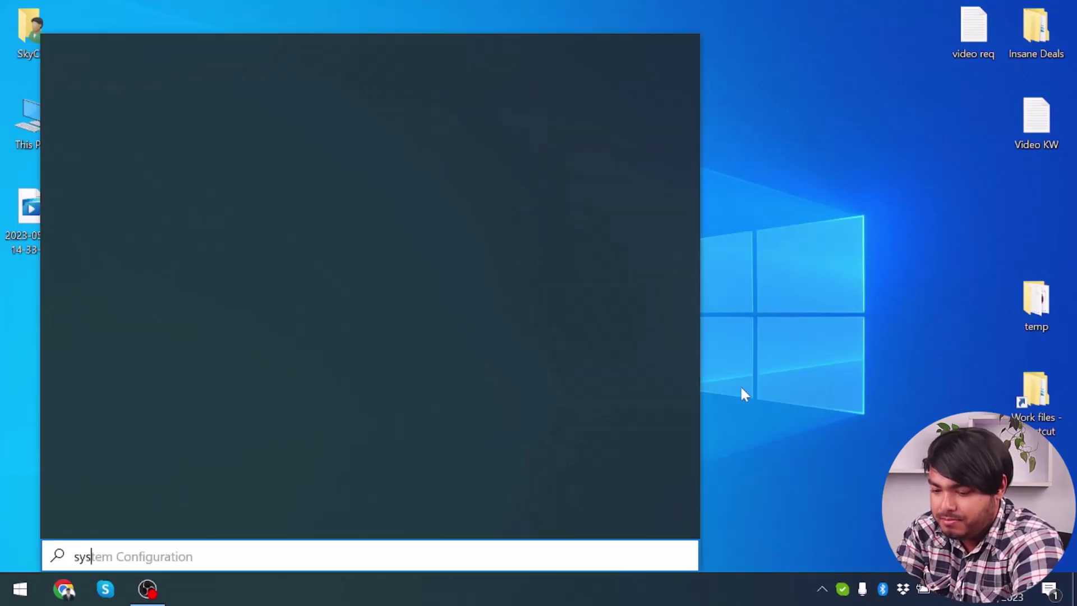
{"action": "type", "text": "n"}
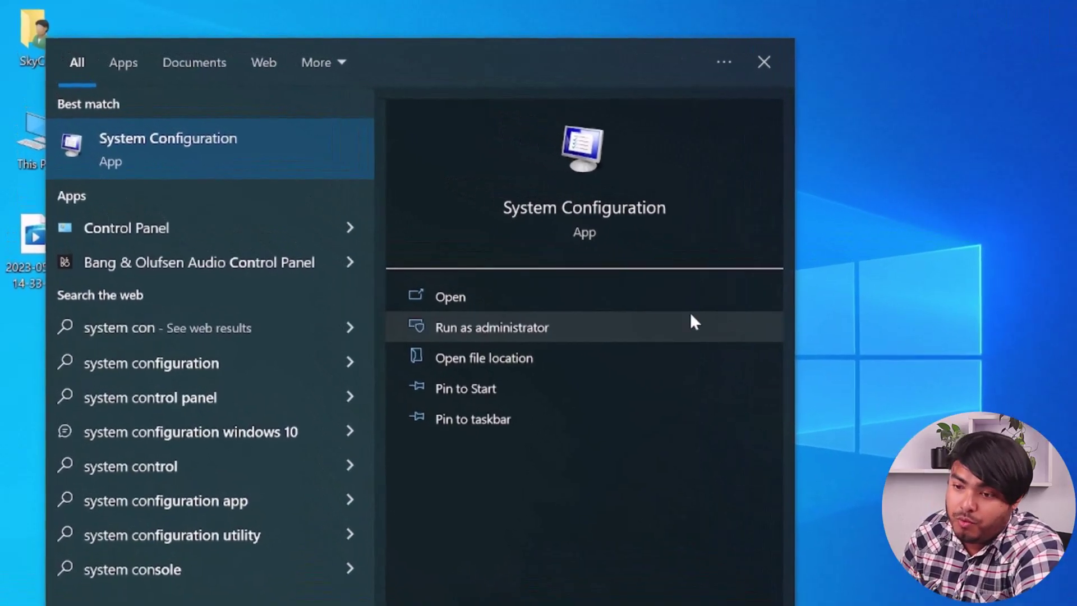
{"action": "left_click", "coordinate": [275, 150]}
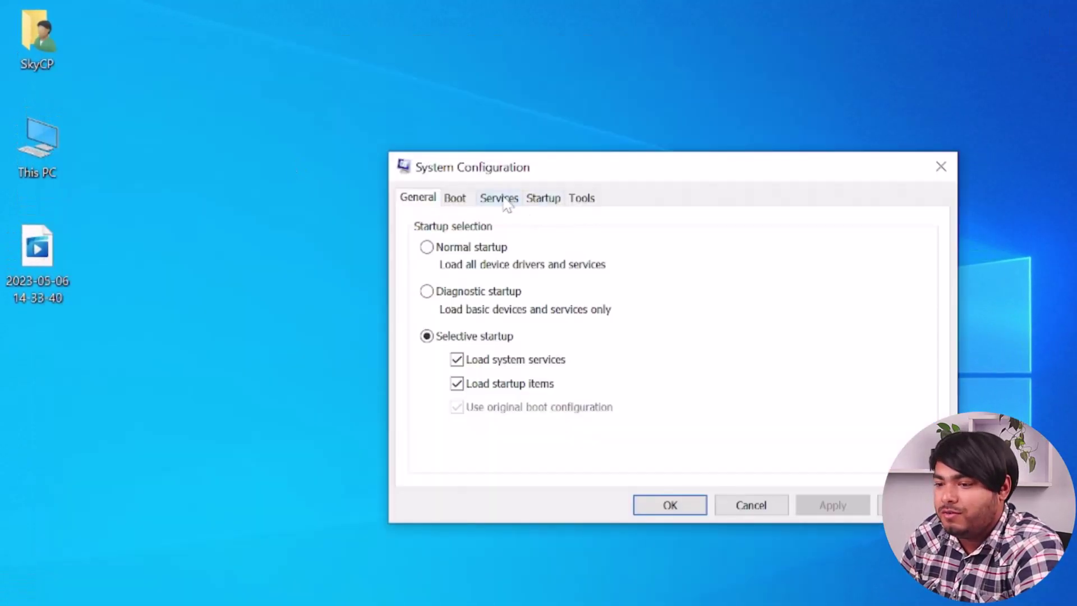
{"action": "left_click", "coordinate": [507, 201]}
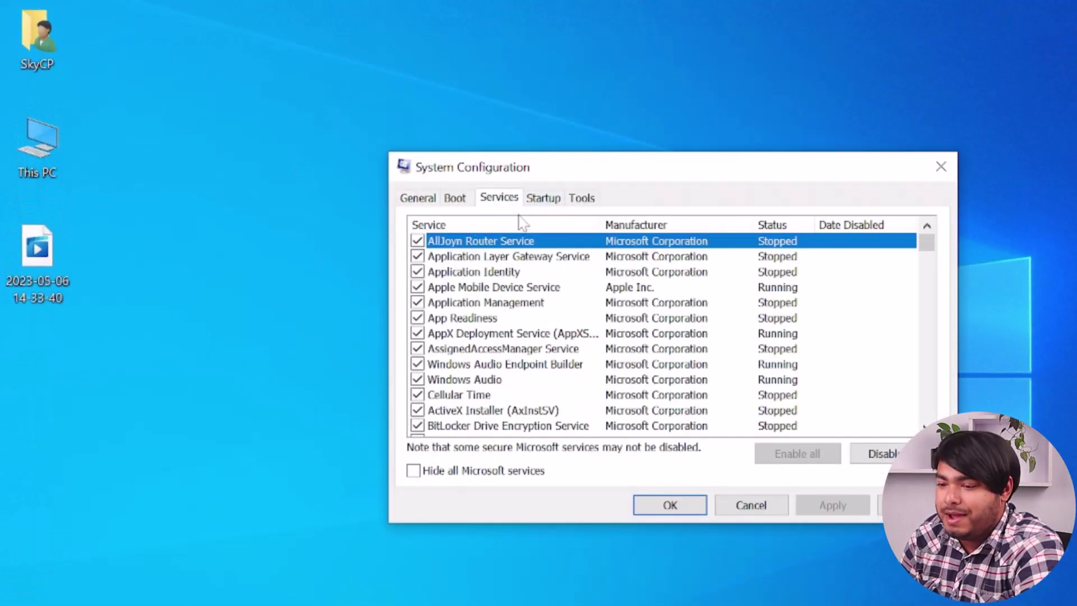
{"action": "left_click", "coordinate": [459, 474]}
{"action": "scroll", "coordinate": [714, 354], "scroll_direction": "down", "scroll_amount": 3}
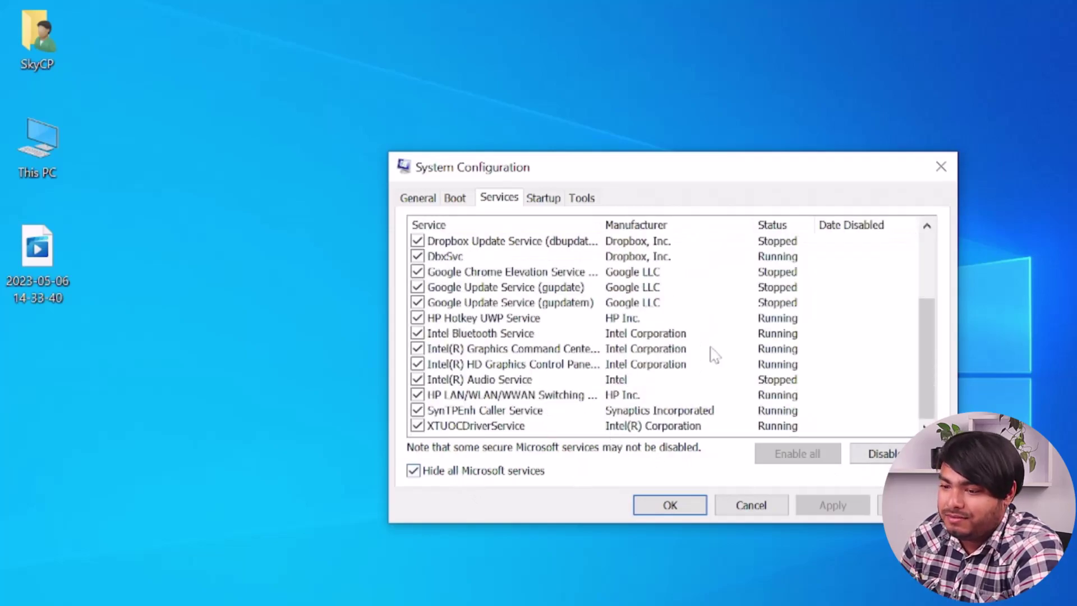
{"action": "scroll", "coordinate": [712, 355], "scroll_direction": "up", "scroll_amount": 3}
{"action": "scroll", "coordinate": [713, 355], "scroll_direction": "down", "scroll_amount": 3}
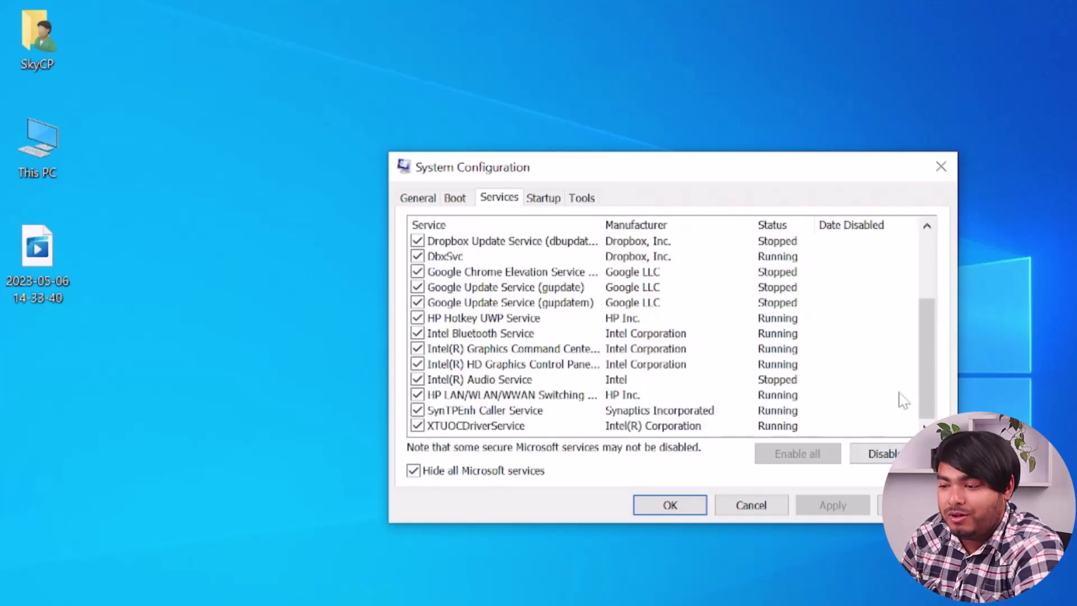
{"action": "left_click", "coordinate": [895, 452]}
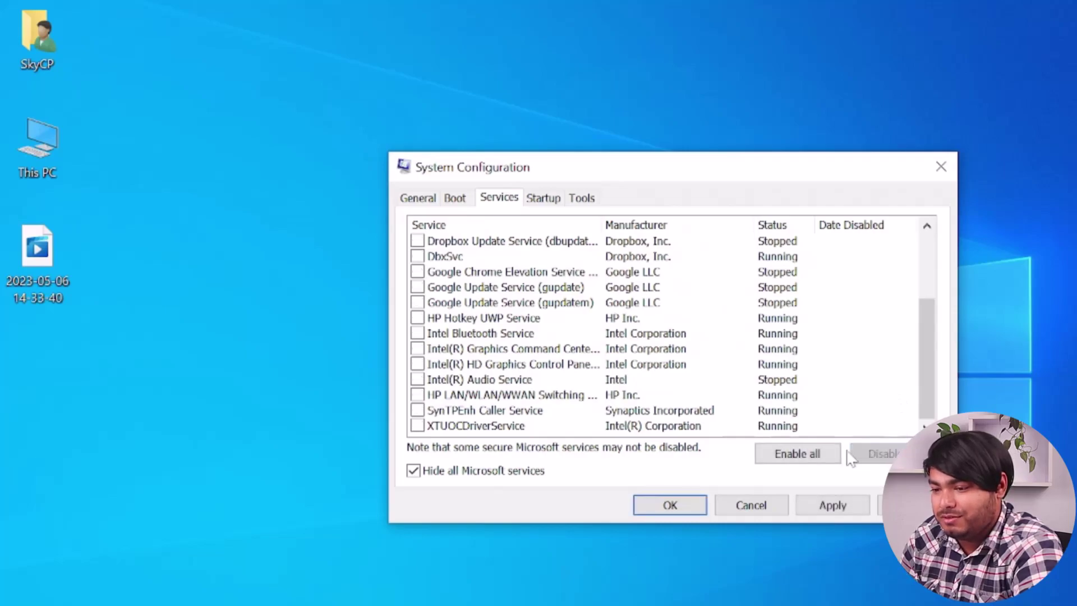
{"action": "left_click", "coordinate": [829, 506]}
{"action": "left_click", "coordinate": [669, 505]}
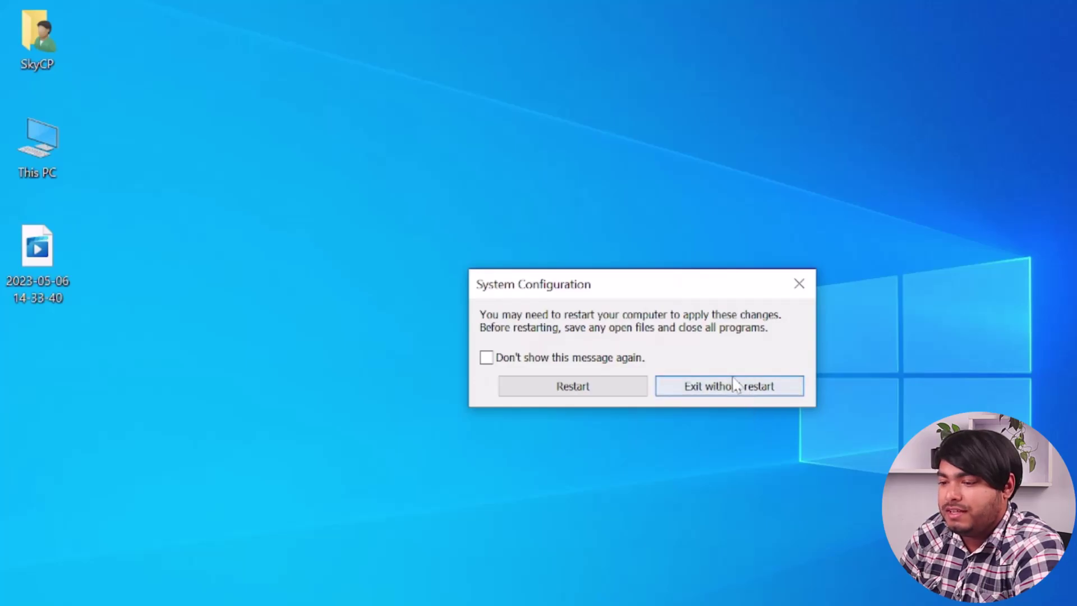
Exit without restarting and open Task Manager's Startup apps list
{"action": "left_click", "coordinate": [760, 397]}
{"action": "right_click", "coordinate": [508, 605]}
{"action": "left_click", "coordinate": [562, 591]}
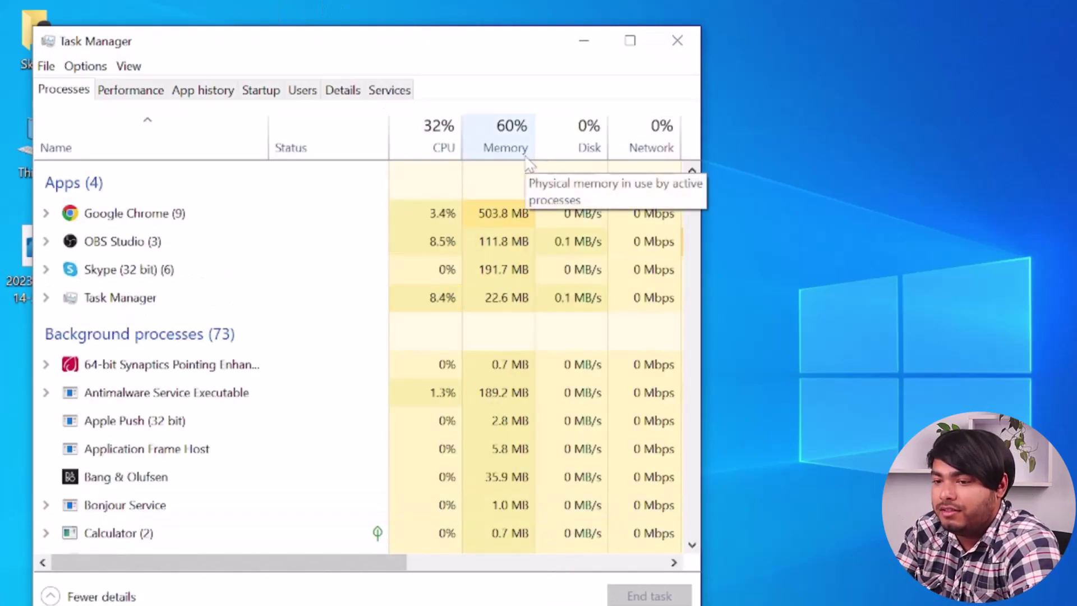
{"action": "left_click", "coordinate": [261, 91]}
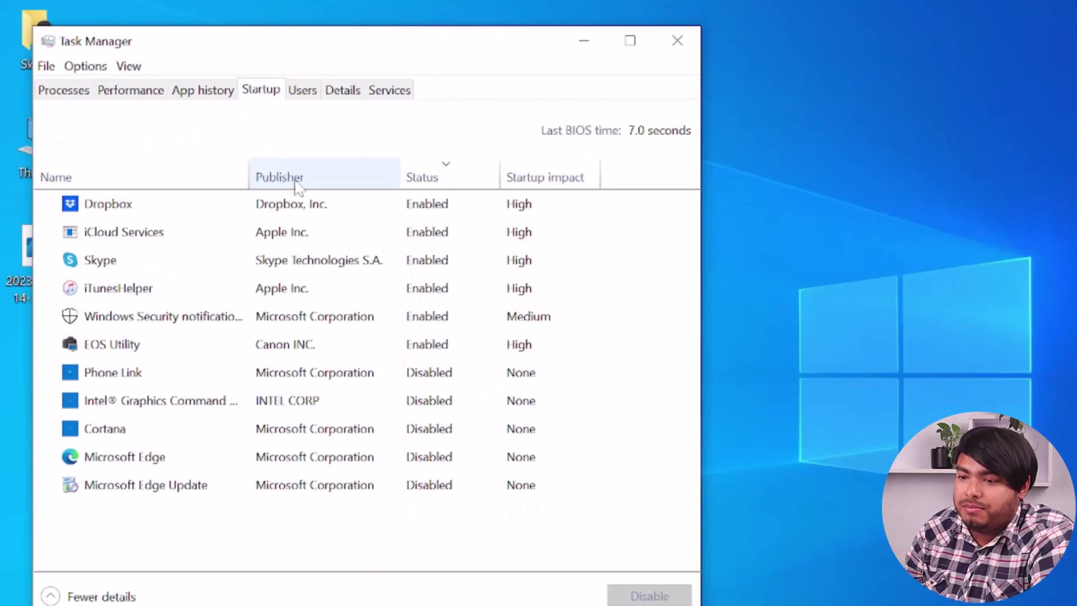
Disable Dropbox, iCloud Services and Skype at startup
{"action": "left_click", "coordinate": [465, 214]}
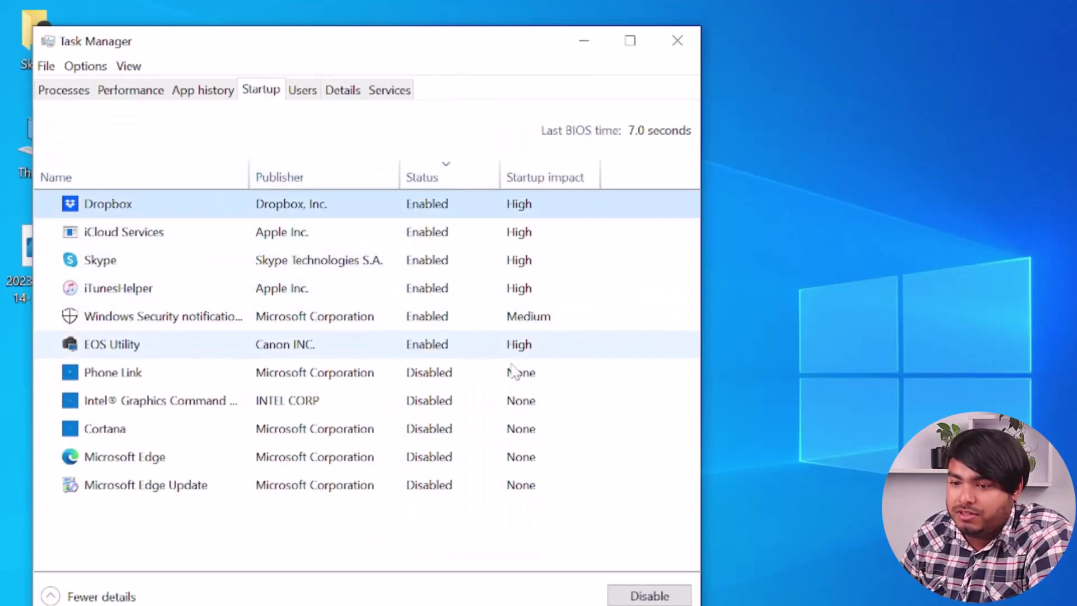
{"action": "right_click", "coordinate": [335, 203]}
{"action": "left_click", "coordinate": [421, 239]}
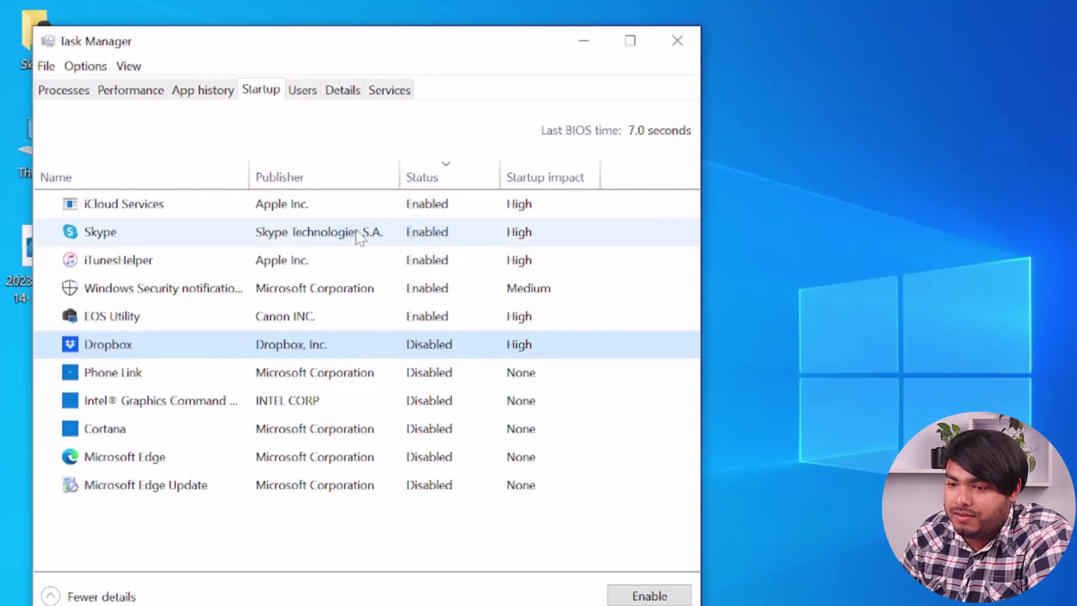
{"action": "right_click", "coordinate": [317, 206]}
{"action": "left_click", "coordinate": [365, 213]}
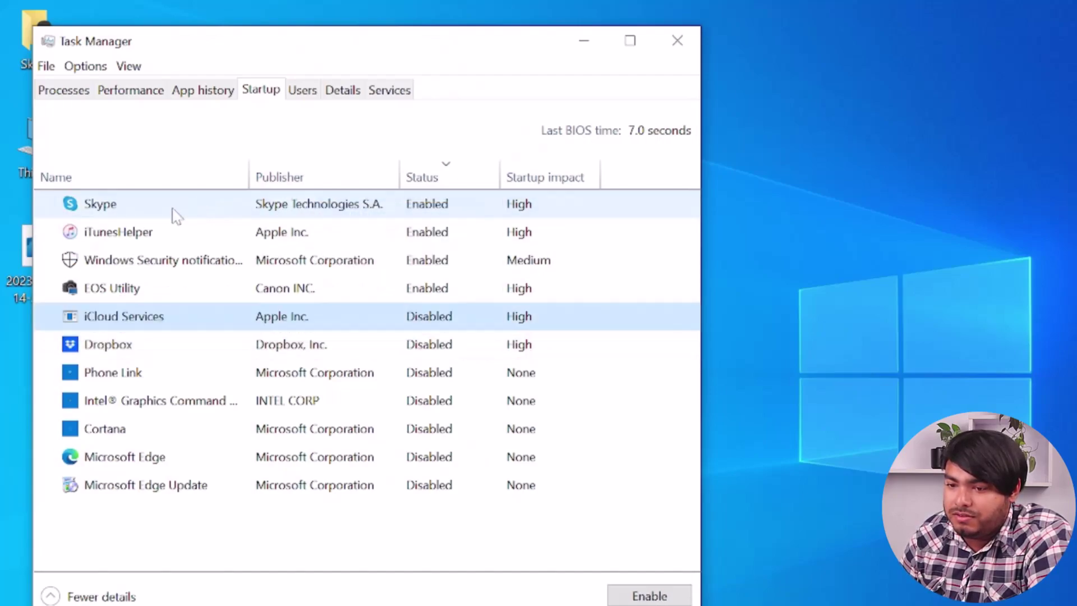
{"action": "right_click", "coordinate": [171, 212]}
{"action": "left_click", "coordinate": [198, 214]}
{"action": "right_click", "coordinate": [216, 207]}
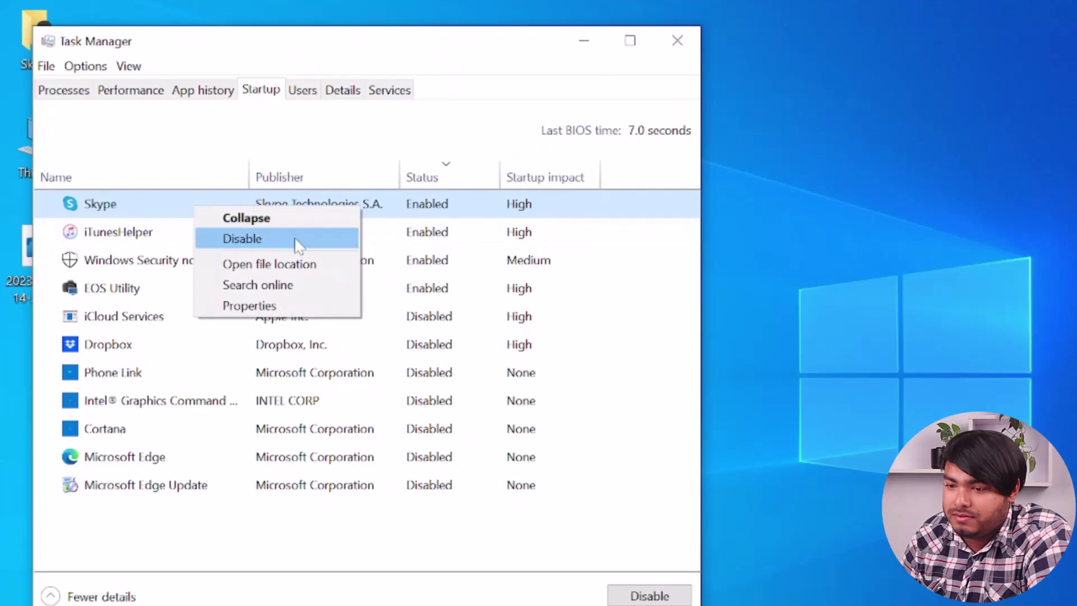
{"action": "left_click", "coordinate": [295, 239]}
Disable iTunesHelper, the Windows Security entry and EOS Utility at startup
{"action": "right_click", "coordinate": [287, 236]}
{"action": "right_click", "coordinate": [284, 212]}
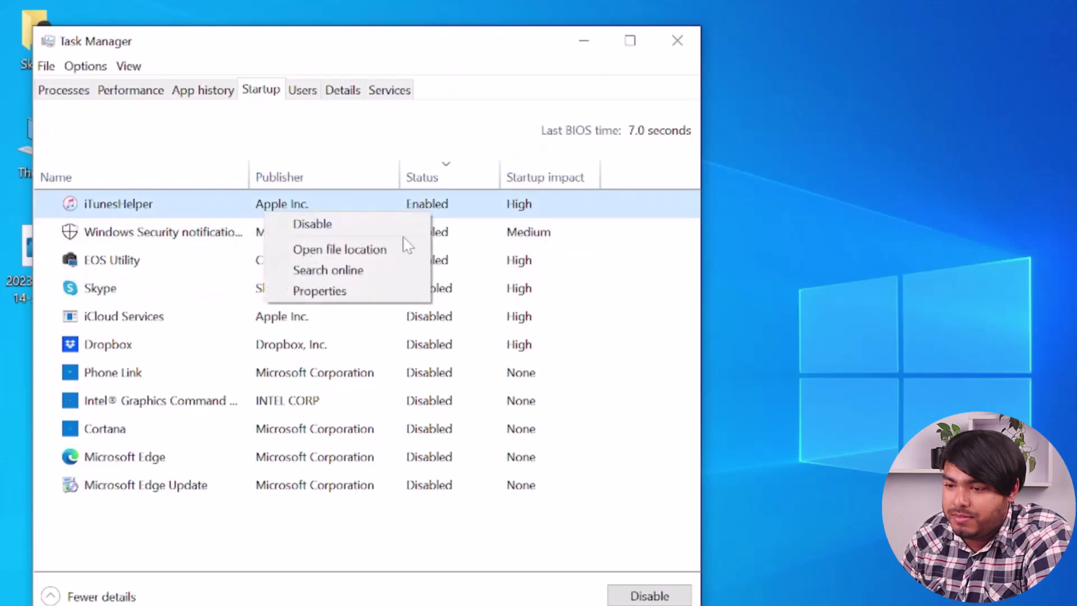
{"action": "left_click", "coordinate": [300, 221]}
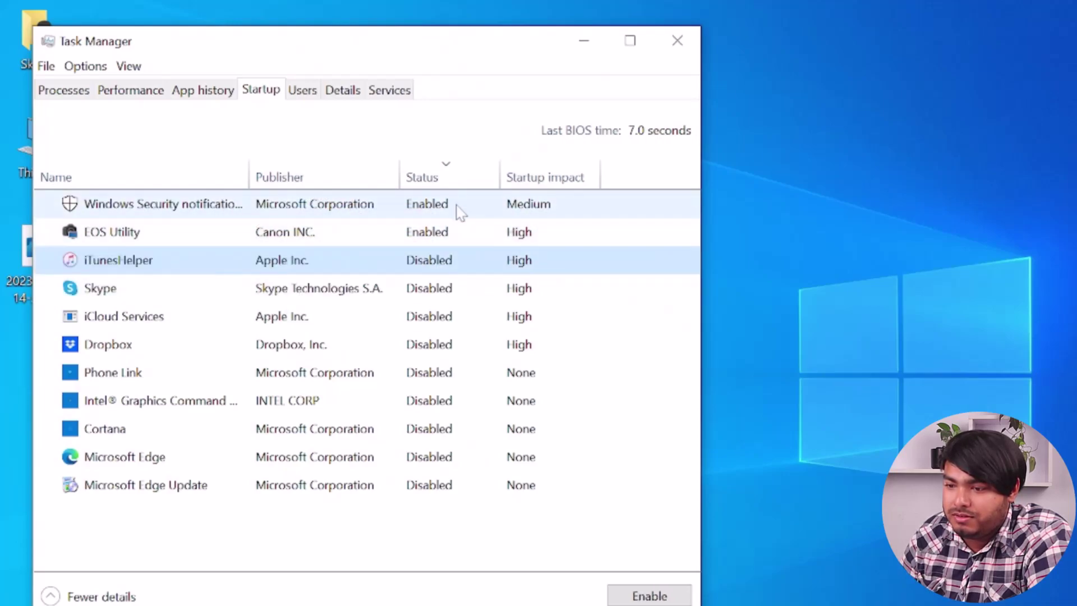
{"action": "right_click", "coordinate": [458, 208]}
{"action": "left_click", "coordinate": [504, 216]}
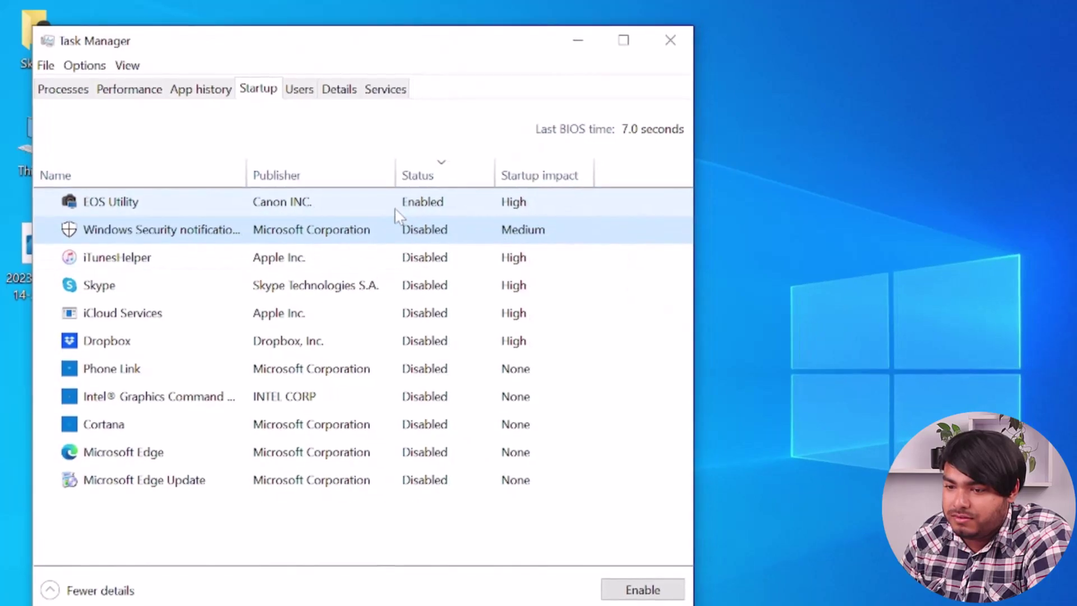
{"action": "right_click", "coordinate": [402, 209]}
{"action": "left_click", "coordinate": [448, 243]}
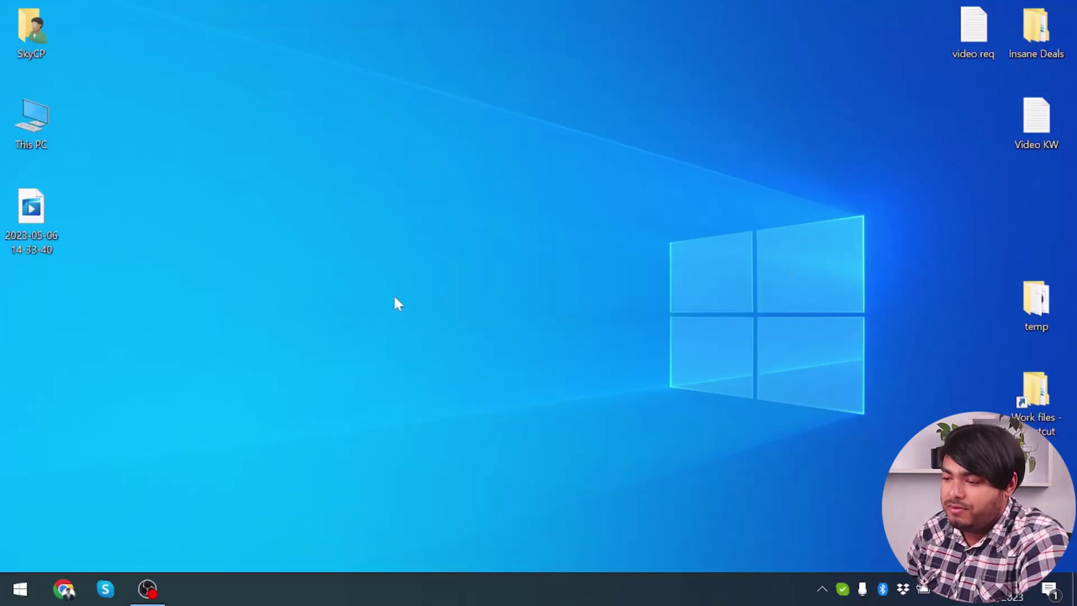
Uninstall the Intel(R) HD Graphics 520 adapter in Device Manager, deleting its driver software
{"action": "right_click", "coordinate": [20, 589]}
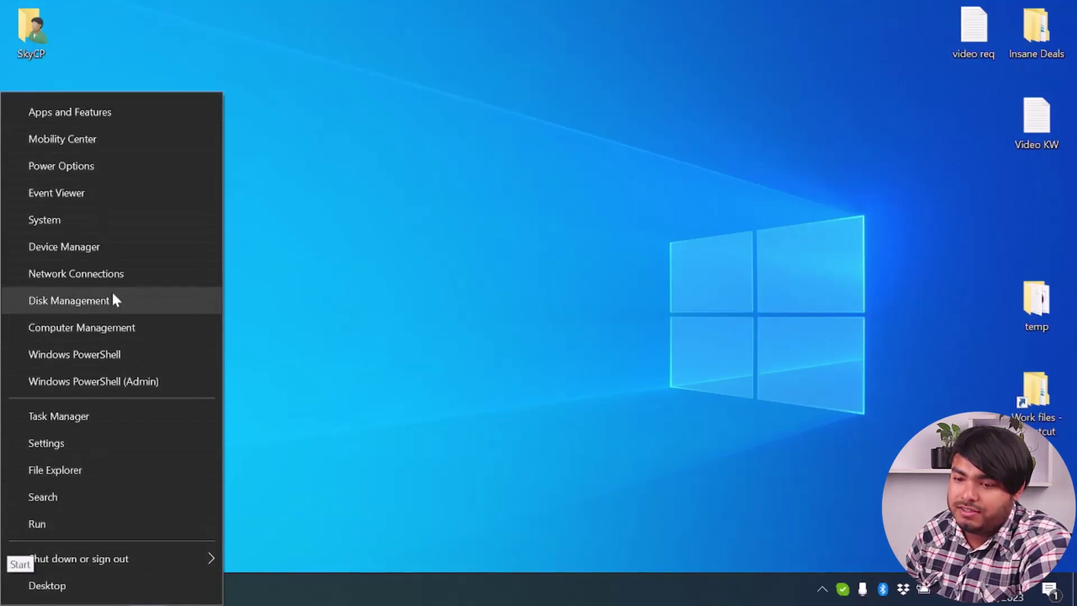
{"action": "left_click", "coordinate": [118, 246]}
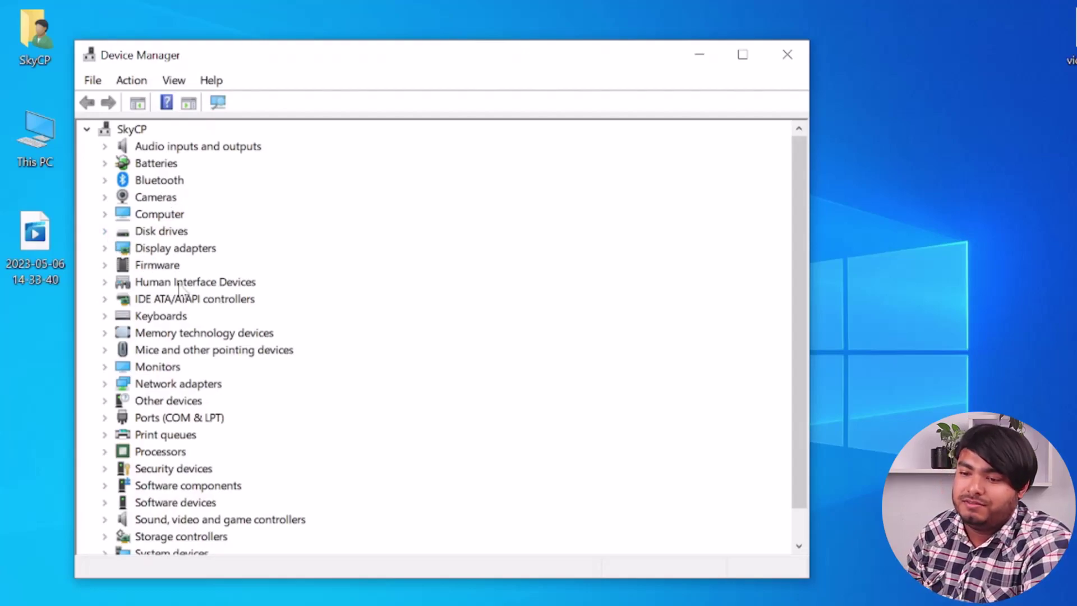
{"action": "left_click", "coordinate": [105, 248]}
{"action": "right_click", "coordinate": [227, 265]}
{"action": "left_click", "coordinate": [320, 262]}
{"action": "right_click", "coordinate": [227, 266]}
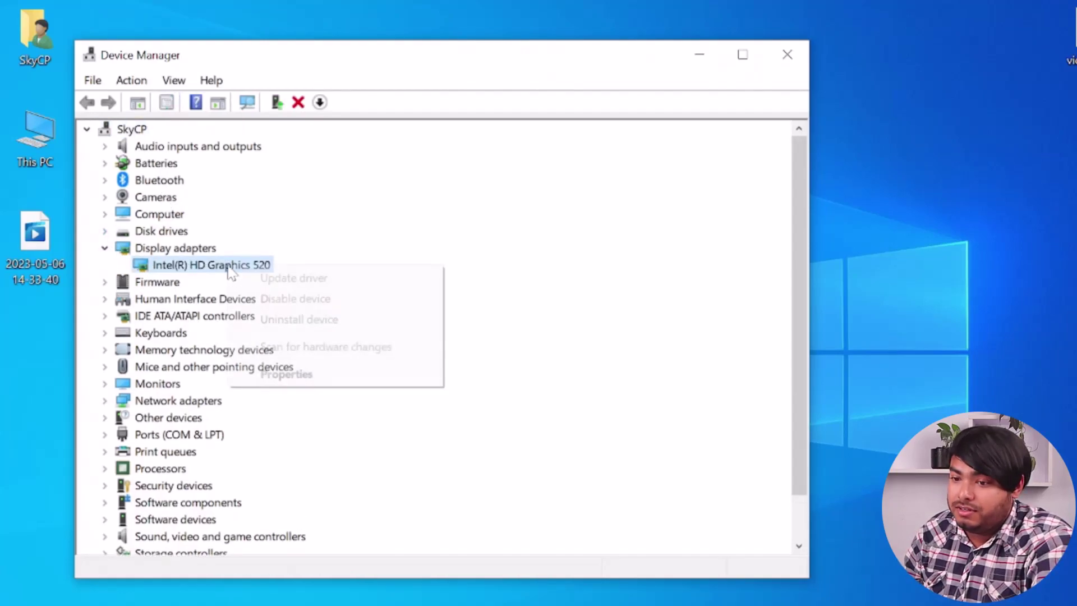
{"action": "left_click", "coordinate": [332, 317]}
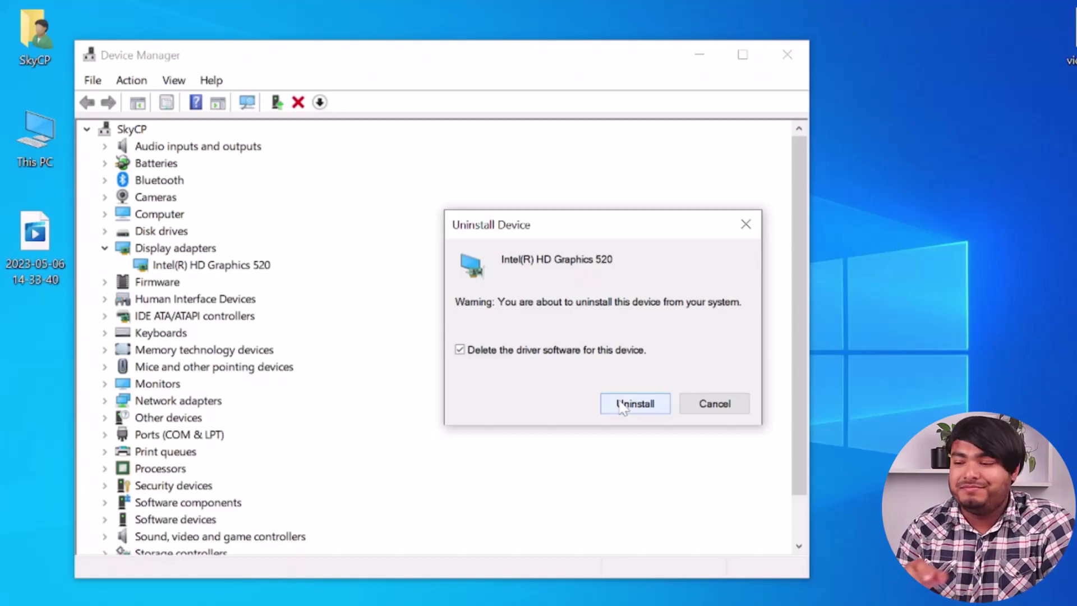
{"action": "left_click", "coordinate": [723, 404]}
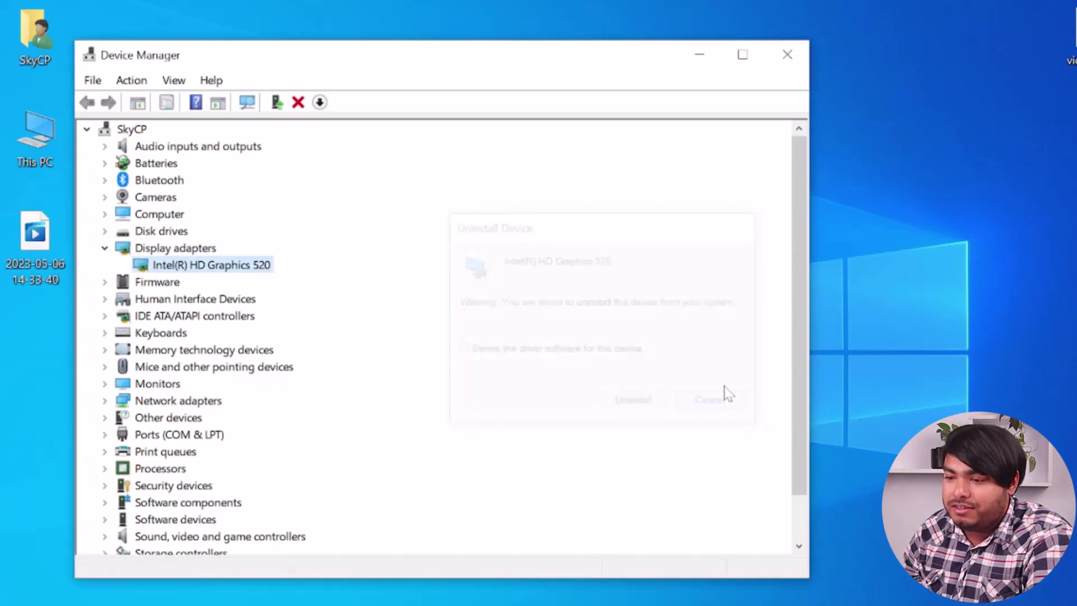
Close Device Manager and glance at the Start menu's Sleep, Shut down and Restart choices
{"action": "left_click", "coordinate": [787, 54]}
{"action": "key", "text": "super"}
{"action": "left_click", "coordinate": [23, 580]}
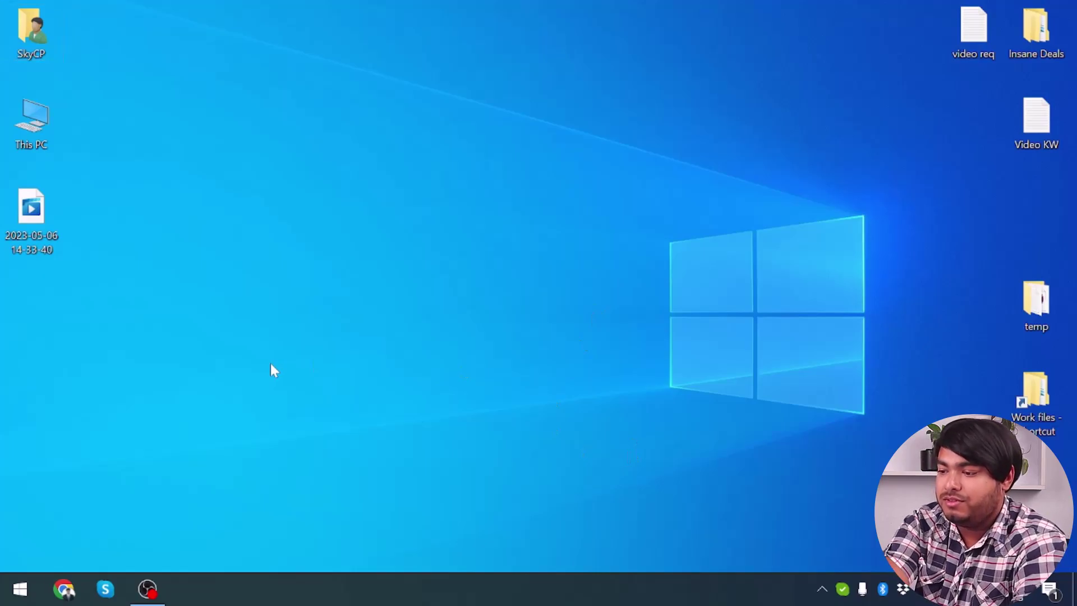
Turn off Real-time protection in Windows Security's Virus & threat protection settings, then close it
{"action": "key", "text": "super"}
{"action": "type", "text": "windows sec"}
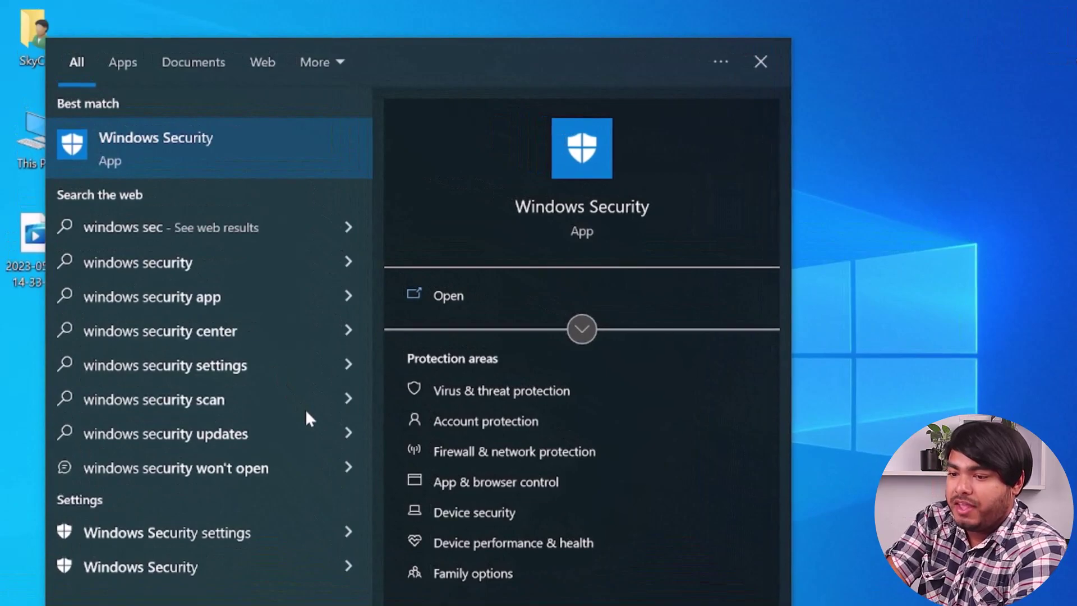
{"action": "left_click", "coordinate": [193, 157]}
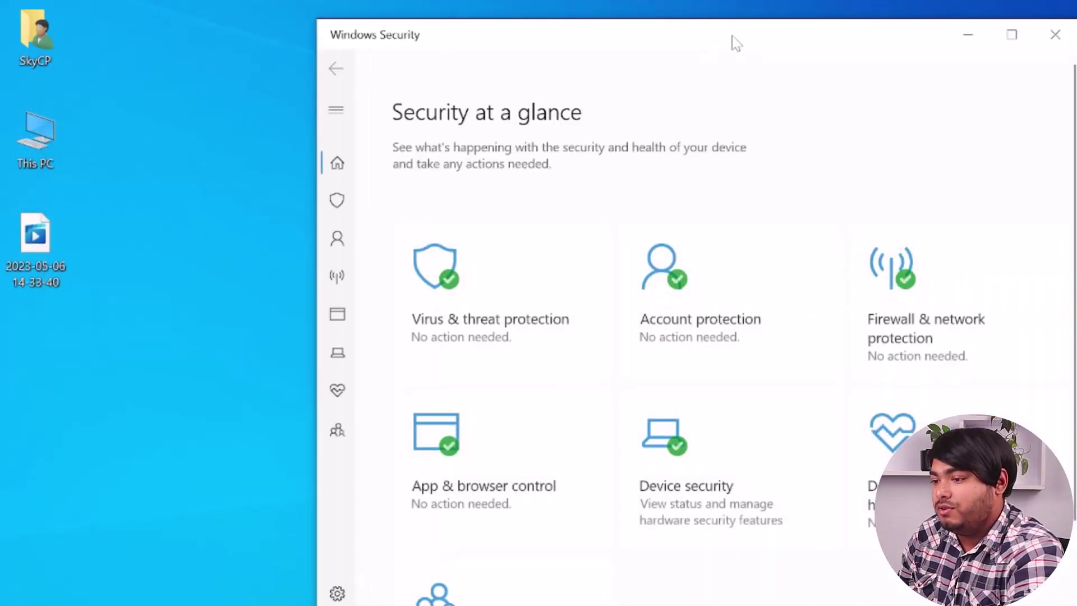
{"action": "left_click_drag", "start_coordinate": [733, 41], "coordinate": [654, 43]}
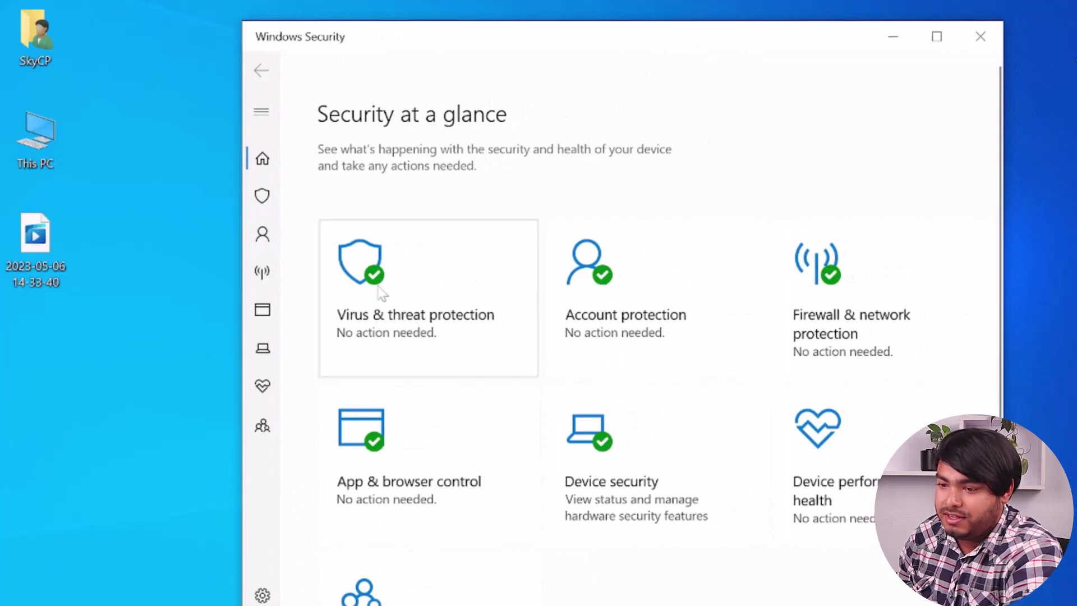
{"action": "left_click", "coordinate": [426, 303]}
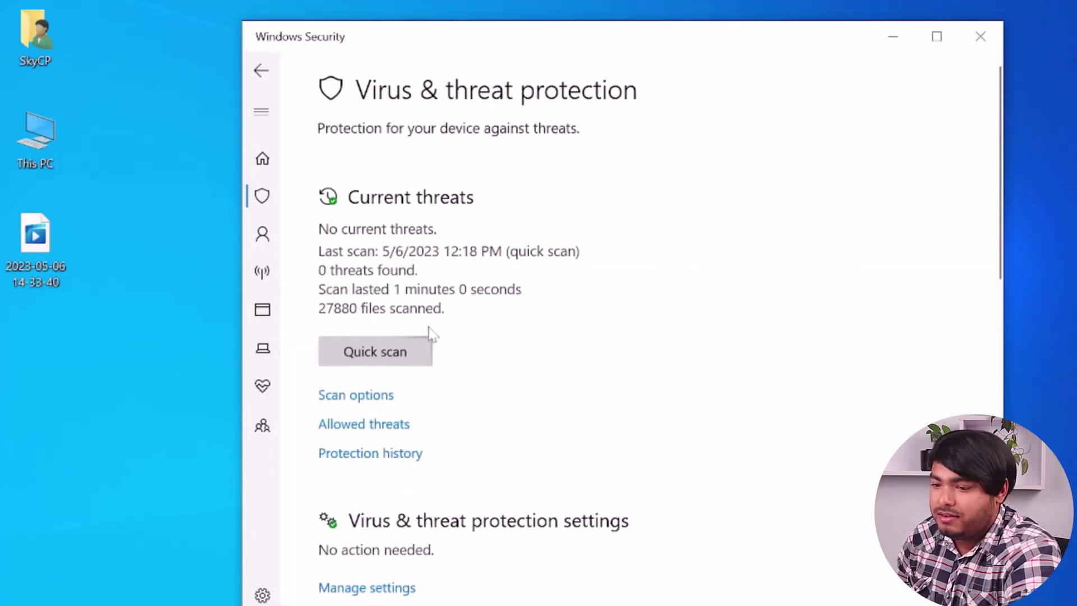
{"action": "scroll", "coordinate": [393, 477], "scroll_direction": "down", "scroll_amount": 3}
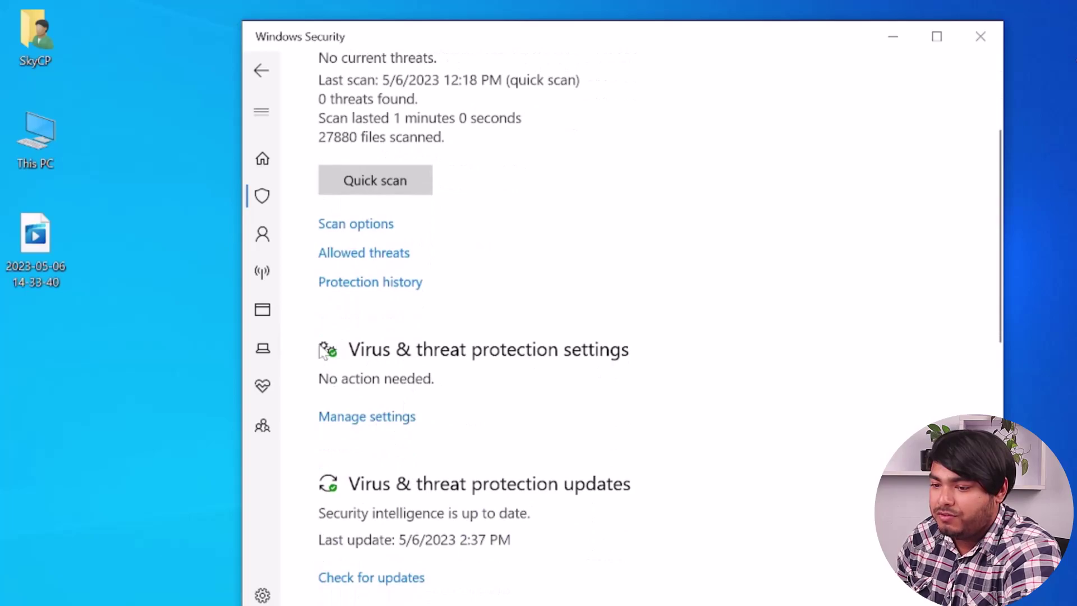
{"action": "left_click", "coordinate": [373, 418]}
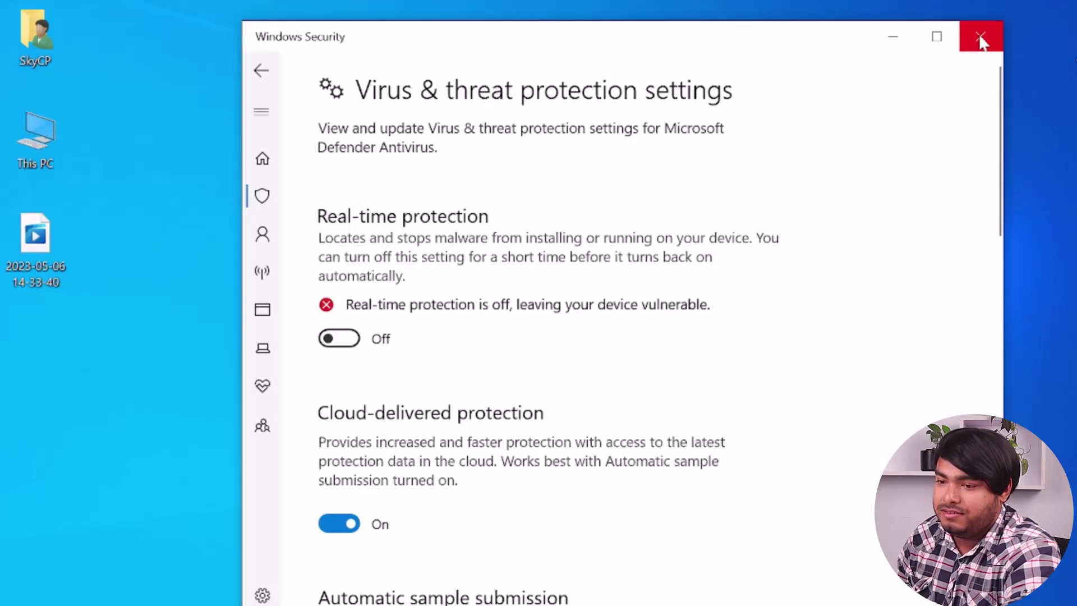
{"action": "left_click", "coordinate": [981, 38]}
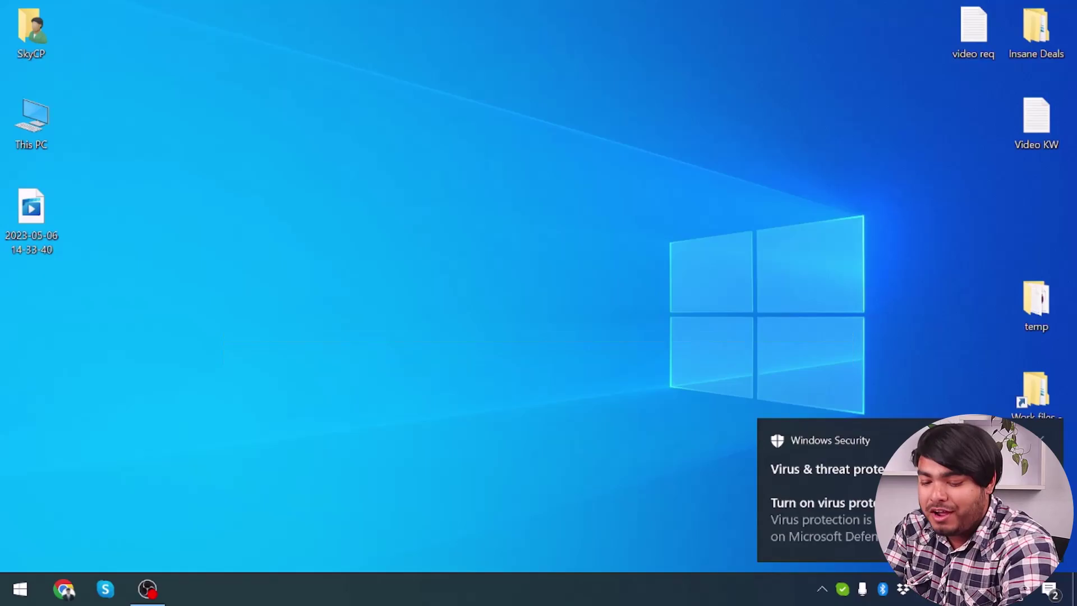
Open Power Options by running powercfg.cpl
{"action": "key", "text": "super+r"}
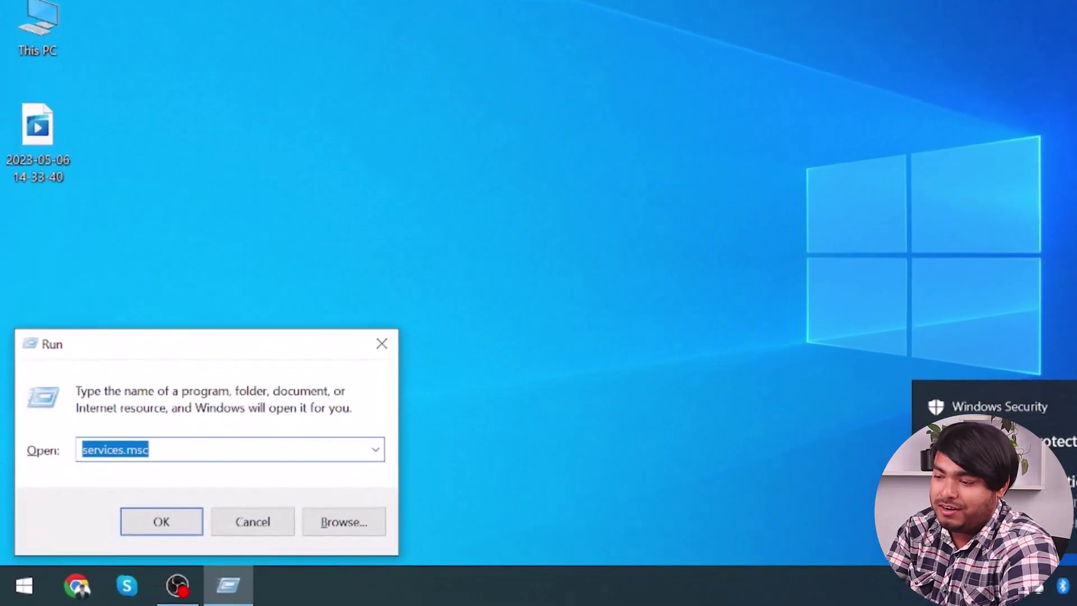
{"action": "type", "text": "pow"}
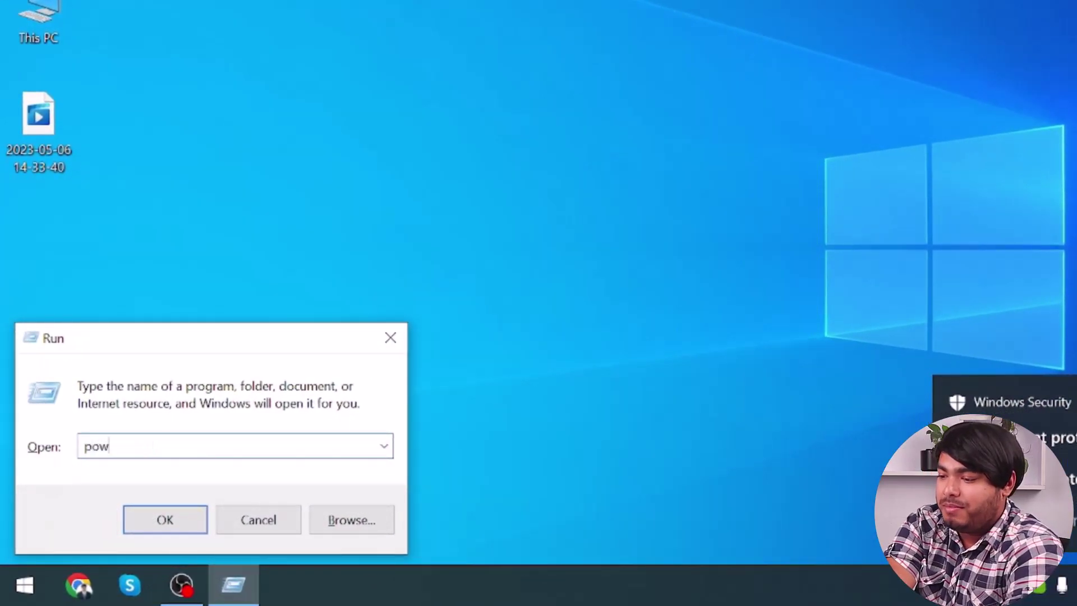
{"action": "type", "text": "ercfg"}
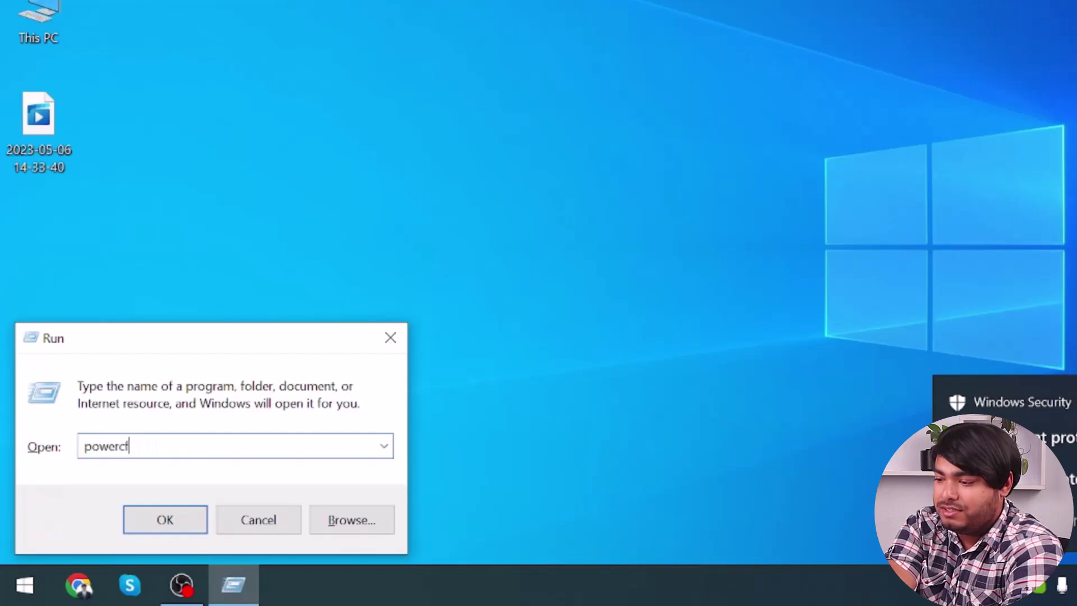
{"action": "type", "text": ".cpl"}
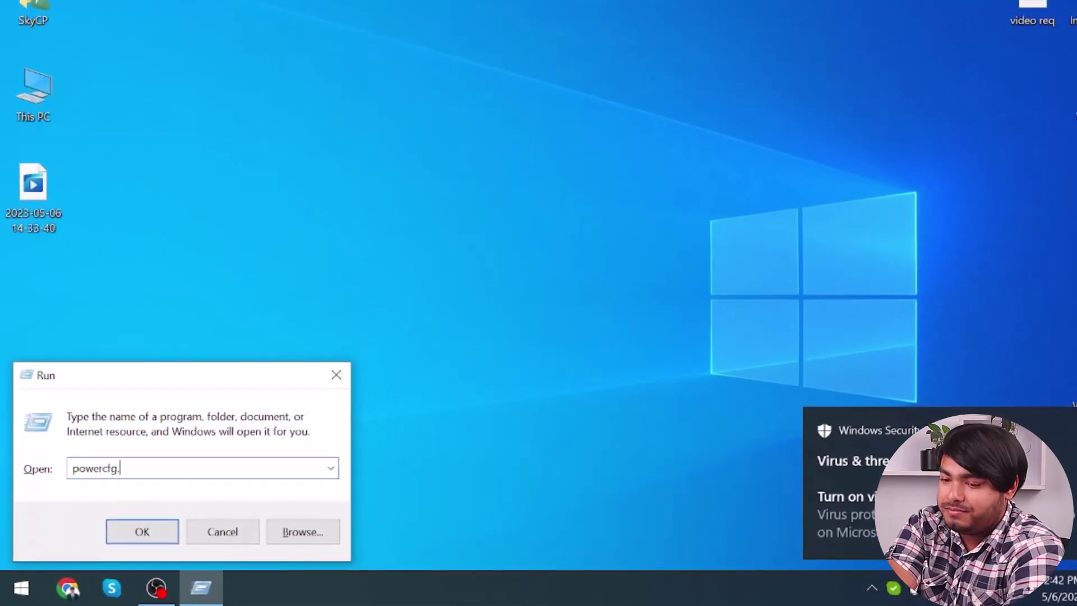
{"action": "key", "text": "Return"}
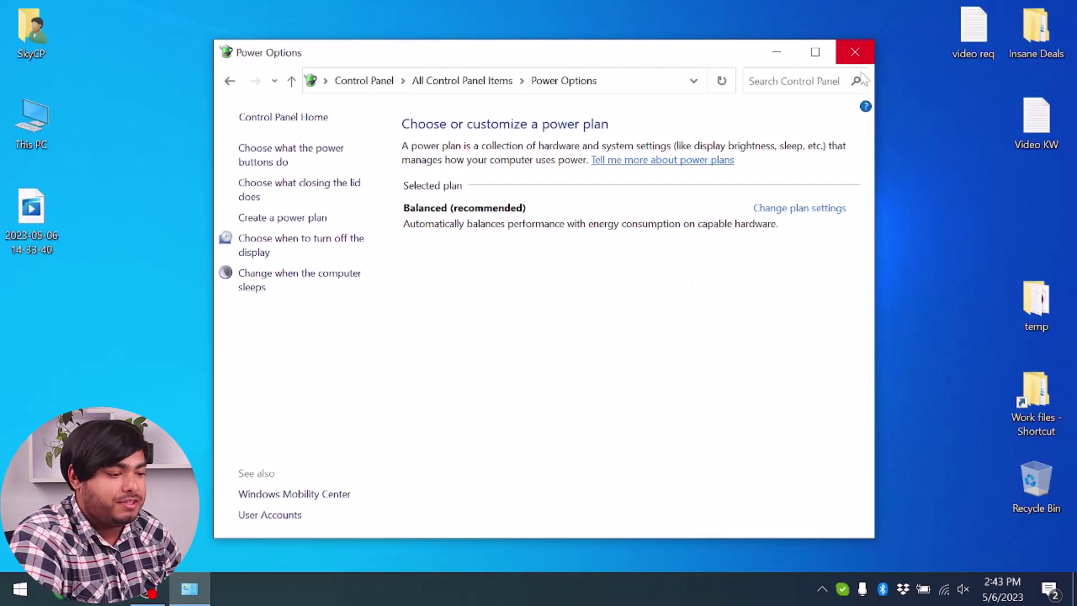
Set the battery power mode slider to Best performance
{"action": "left_click", "coordinate": [928, 601]}
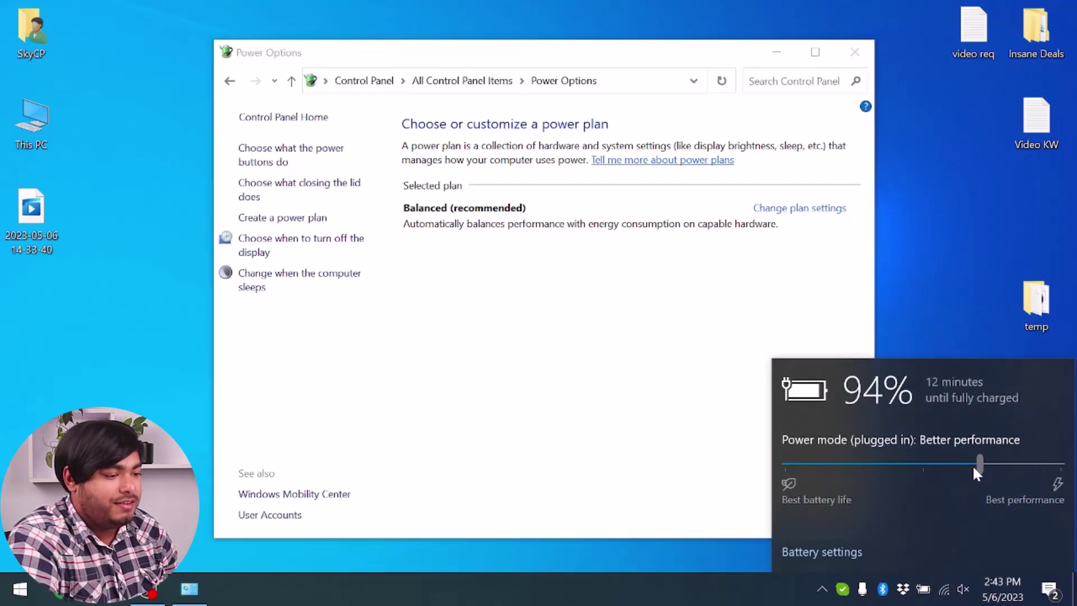
{"action": "left_click_drag", "start_coordinate": [973, 468], "coordinate": [911, 477]}
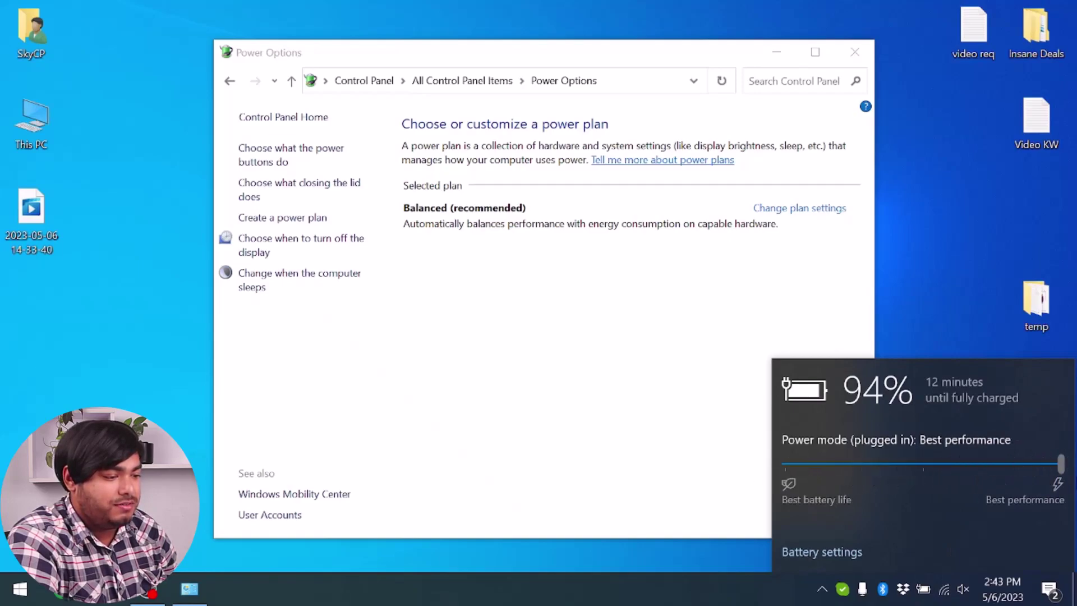
{"action": "left_click_drag", "start_coordinate": [1060, 463], "coordinate": [778, 489]}
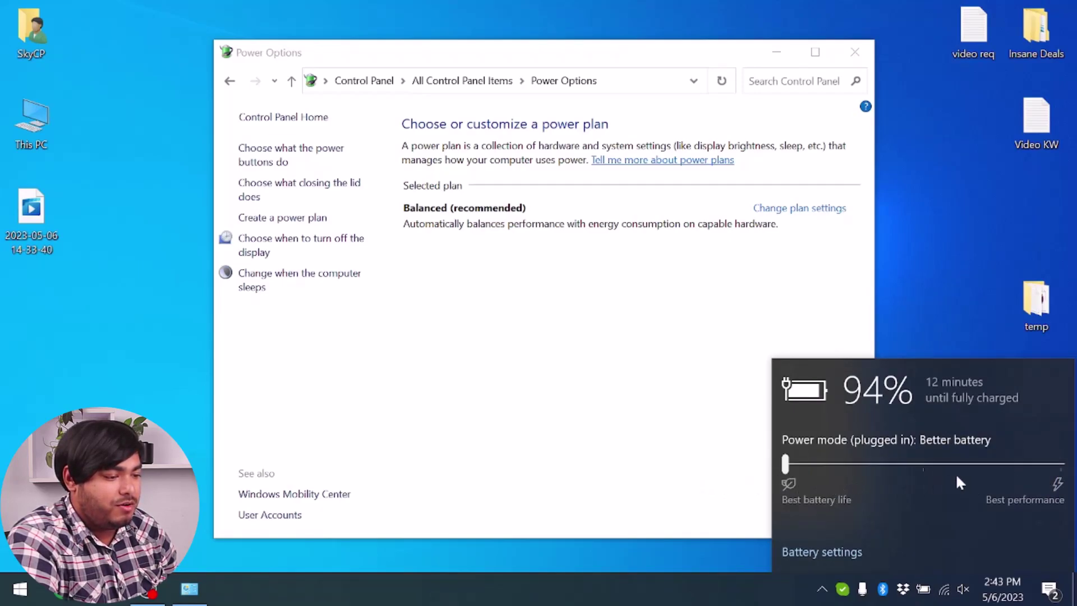
{"action": "left_click_drag", "start_coordinate": [957, 478], "coordinate": [1058, 466]}
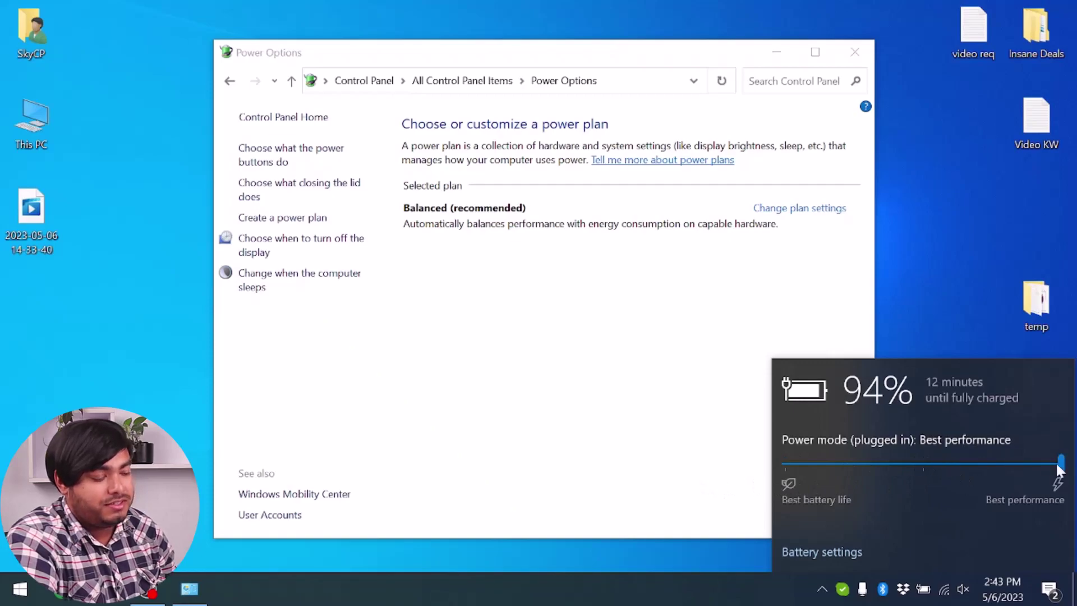
{"action": "left_click", "coordinate": [944, 268]}
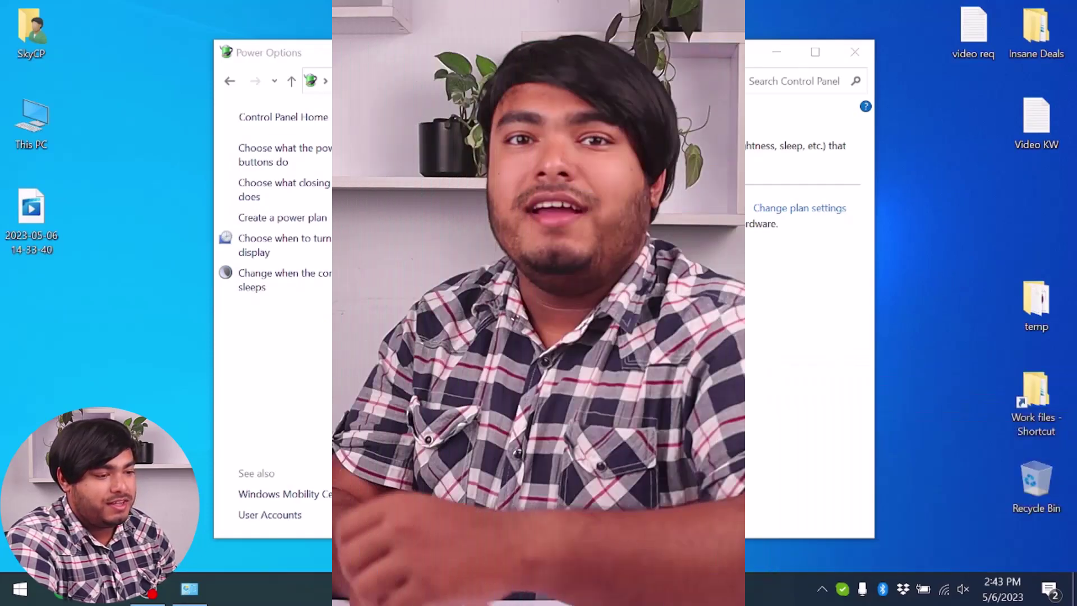